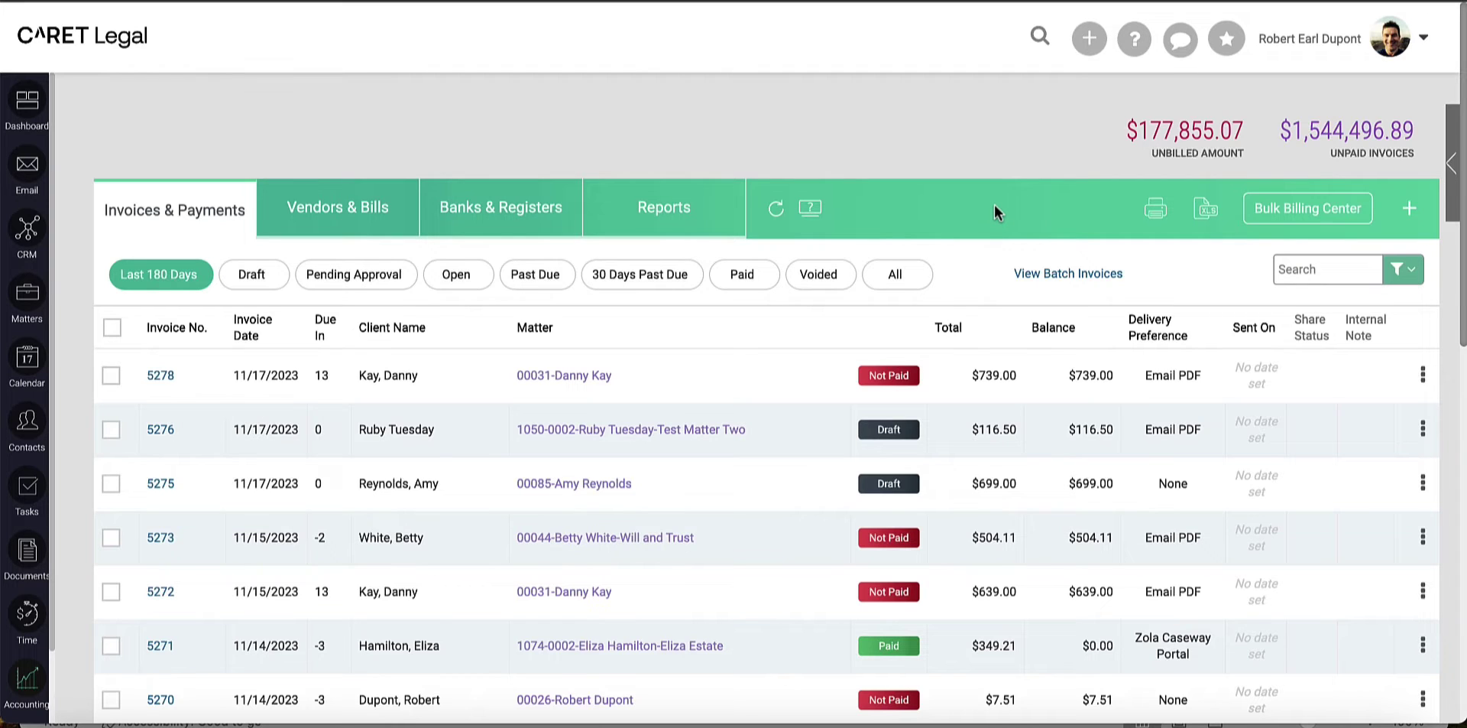
# - Start a Bulk Billing Center invoice email limited to Last Month (10/01/2023–10/31/2023)
pyautogui.click(1272, 209)
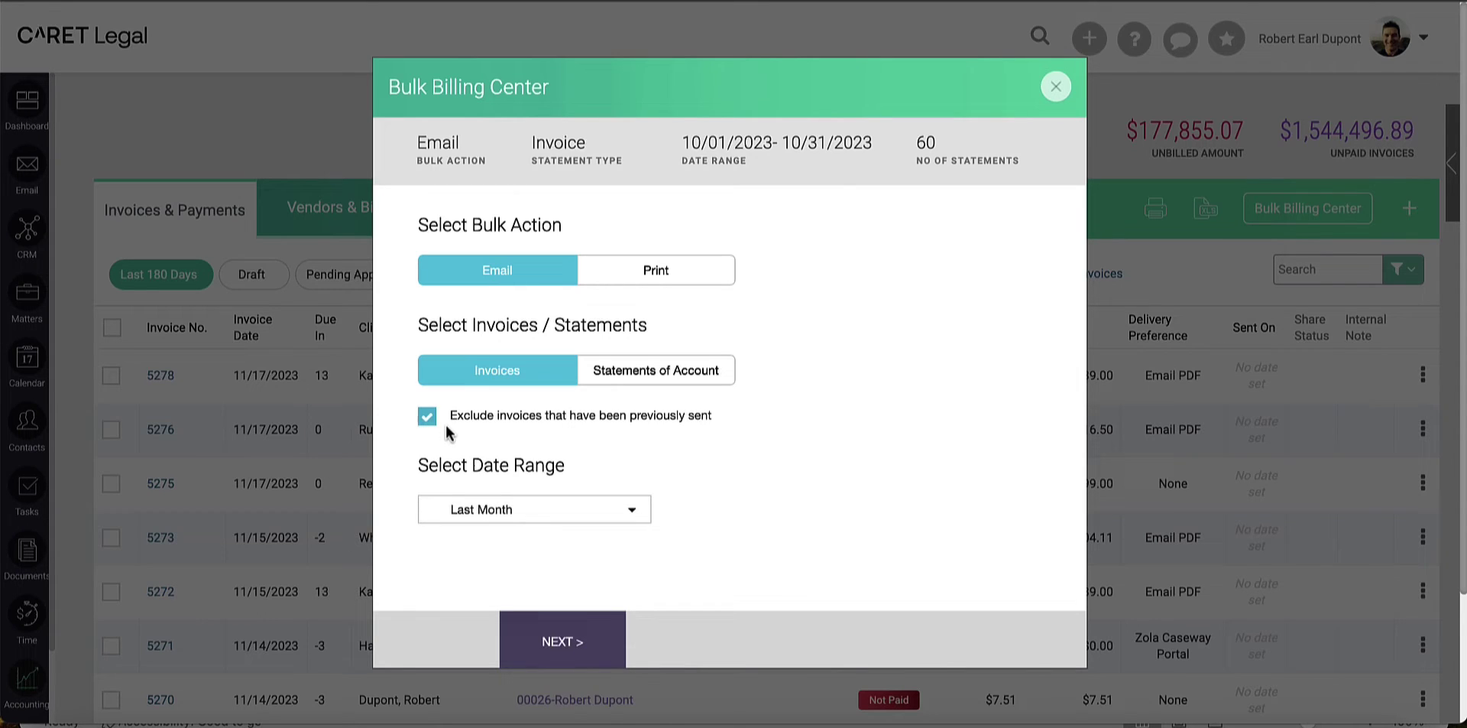
pyautogui.click(610, 524)
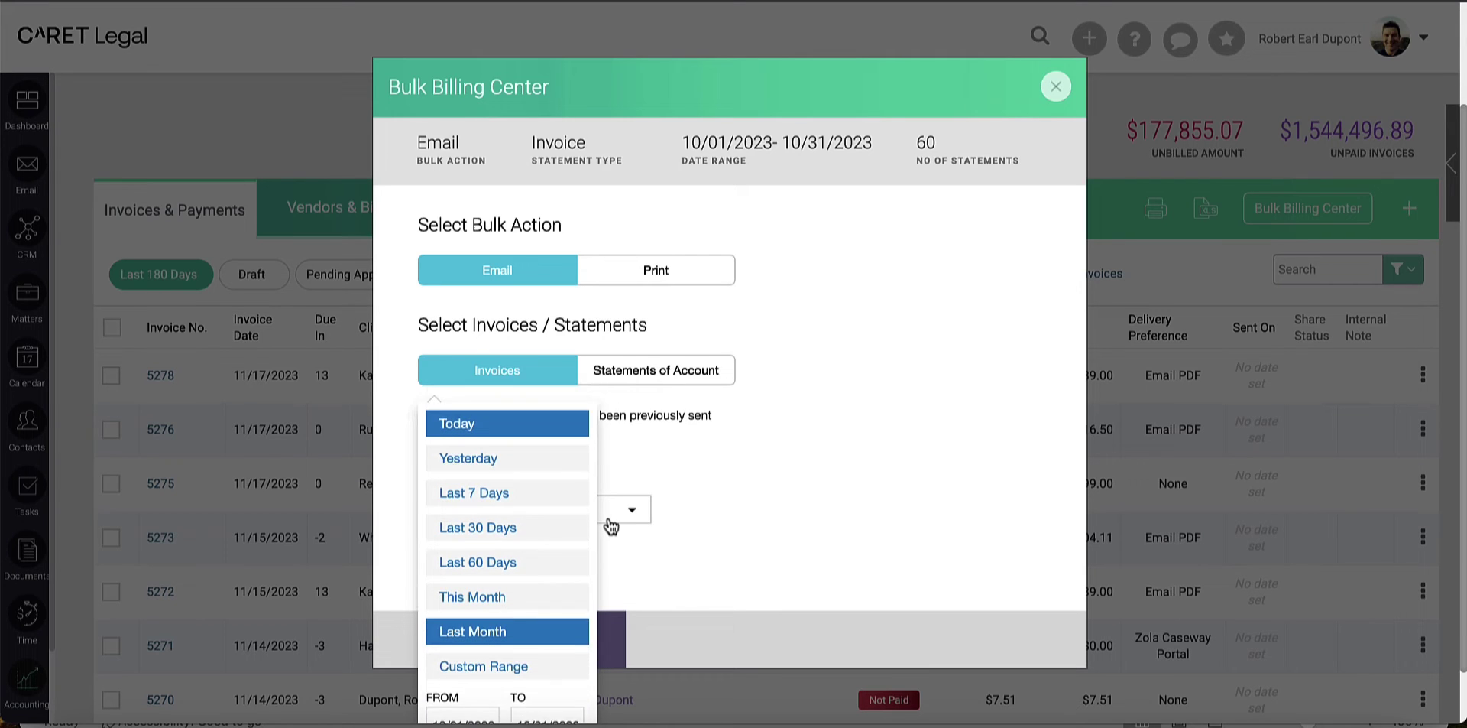
pyautogui.click(753, 585)
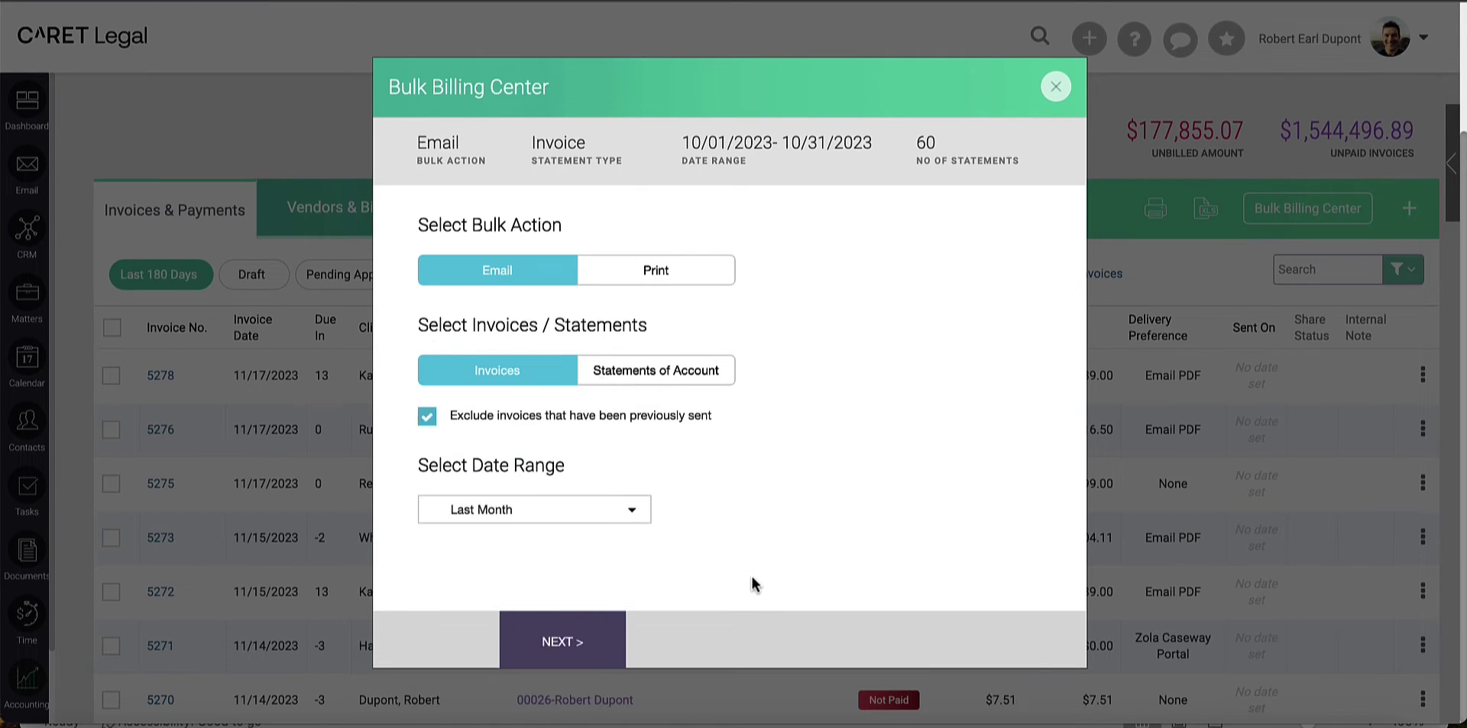
# - Advance to the filters, leaving Practice Area and Billing Groups unchanged at Any
pyautogui.click(586, 640)
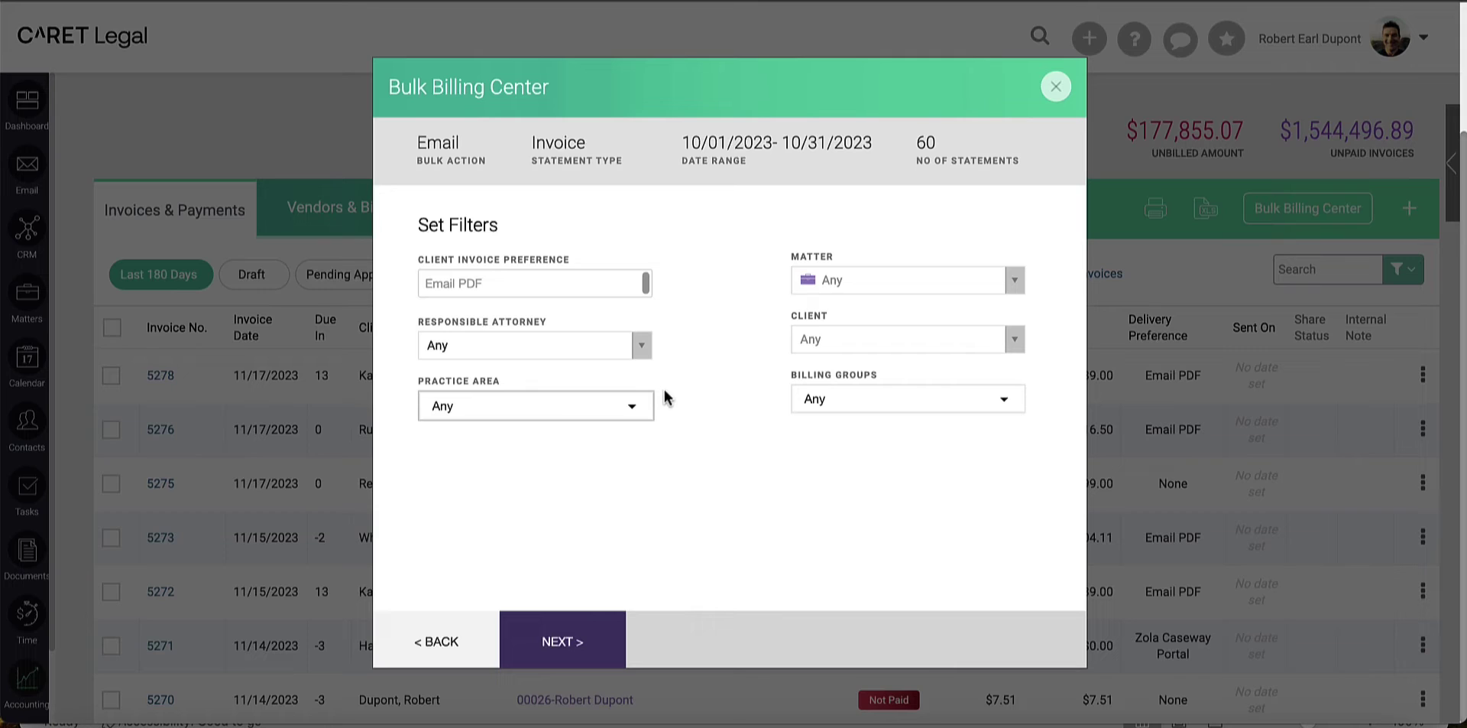
pyautogui.click(641, 413)
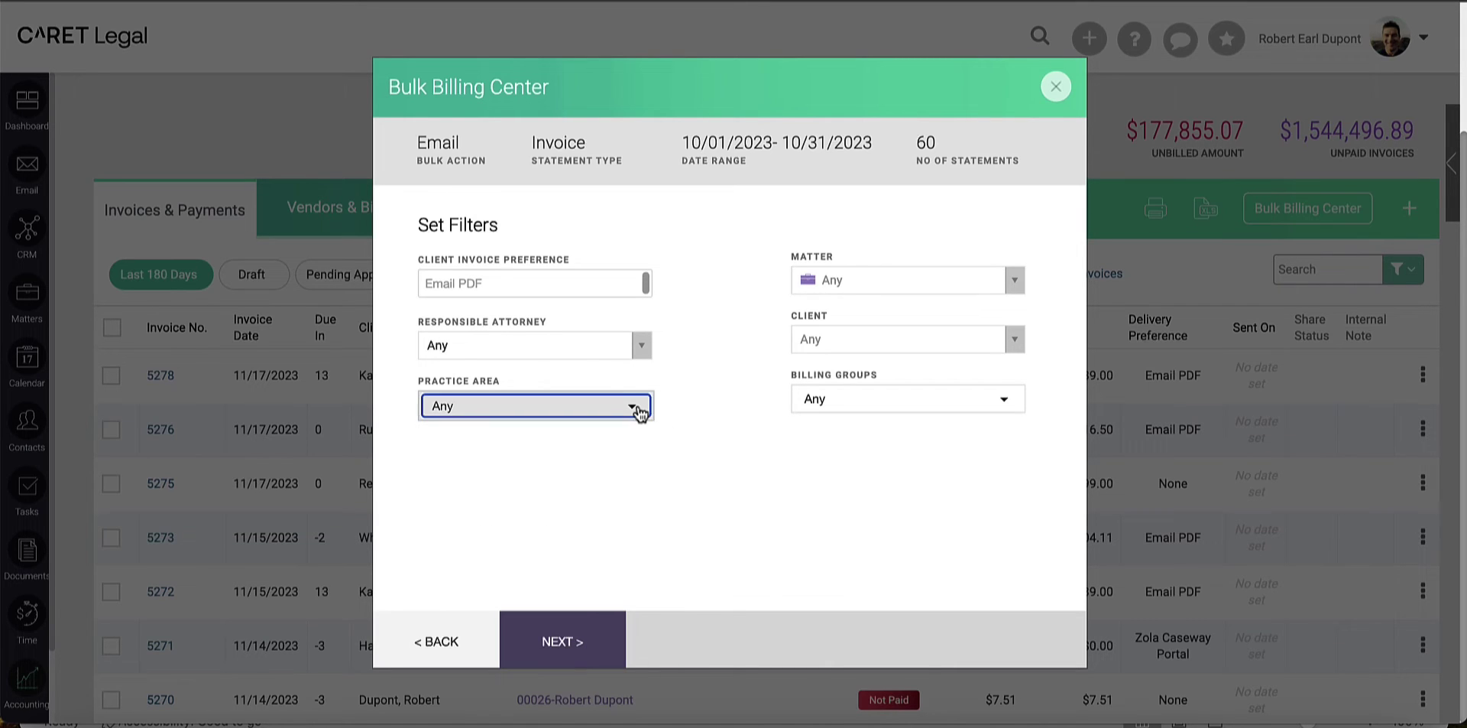
pyautogui.click(812, 413)
pyautogui.click(812, 411)
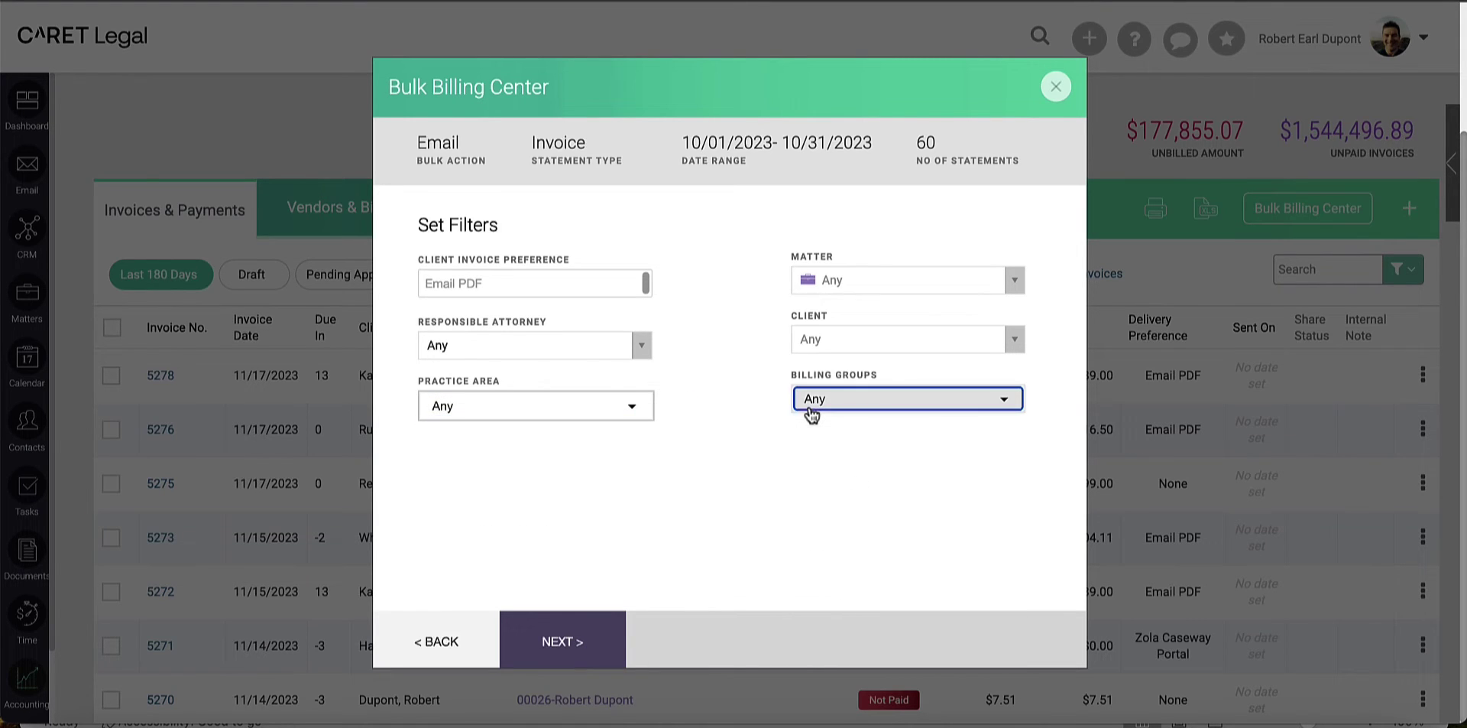
# - Reach the 60-invoice review list and open invoice 5163 ($250) to inspect it
pyautogui.click(587, 651)
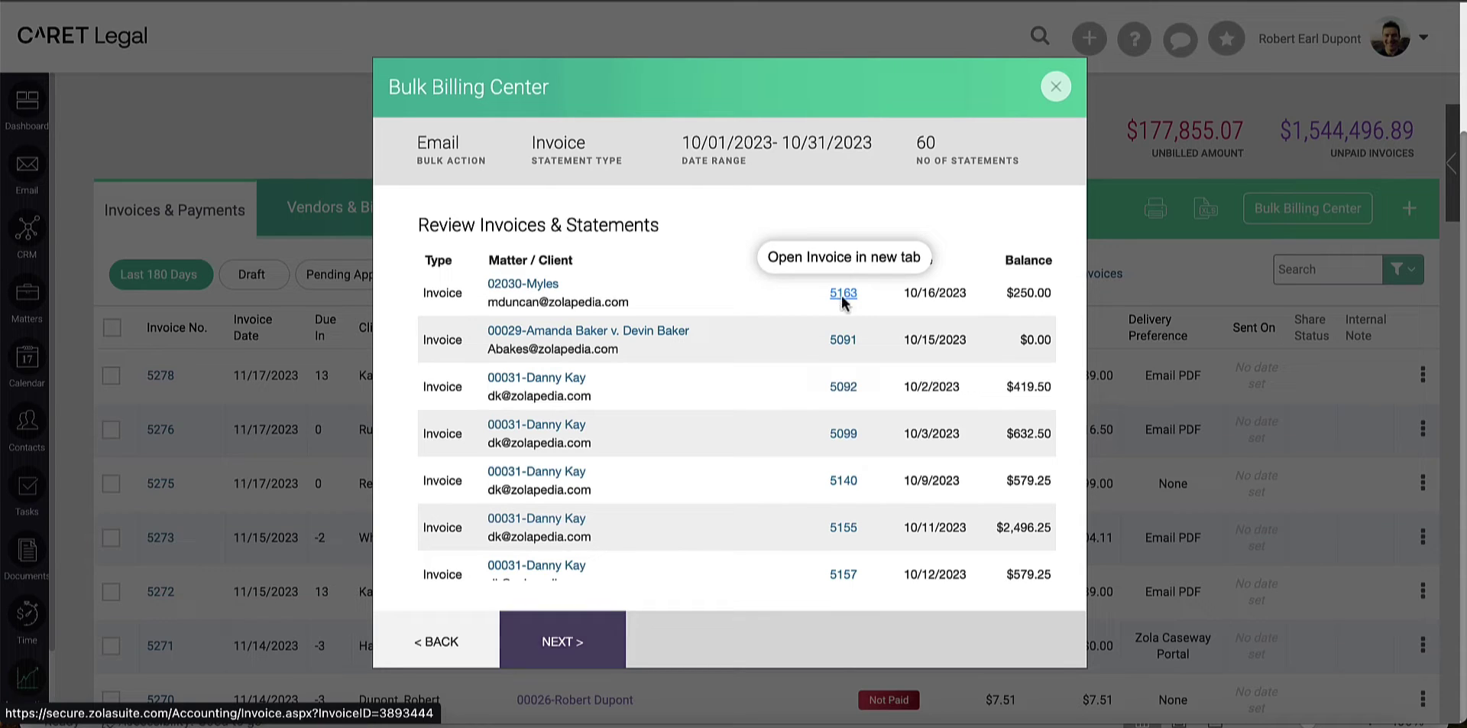
pyautogui.click(843, 295)
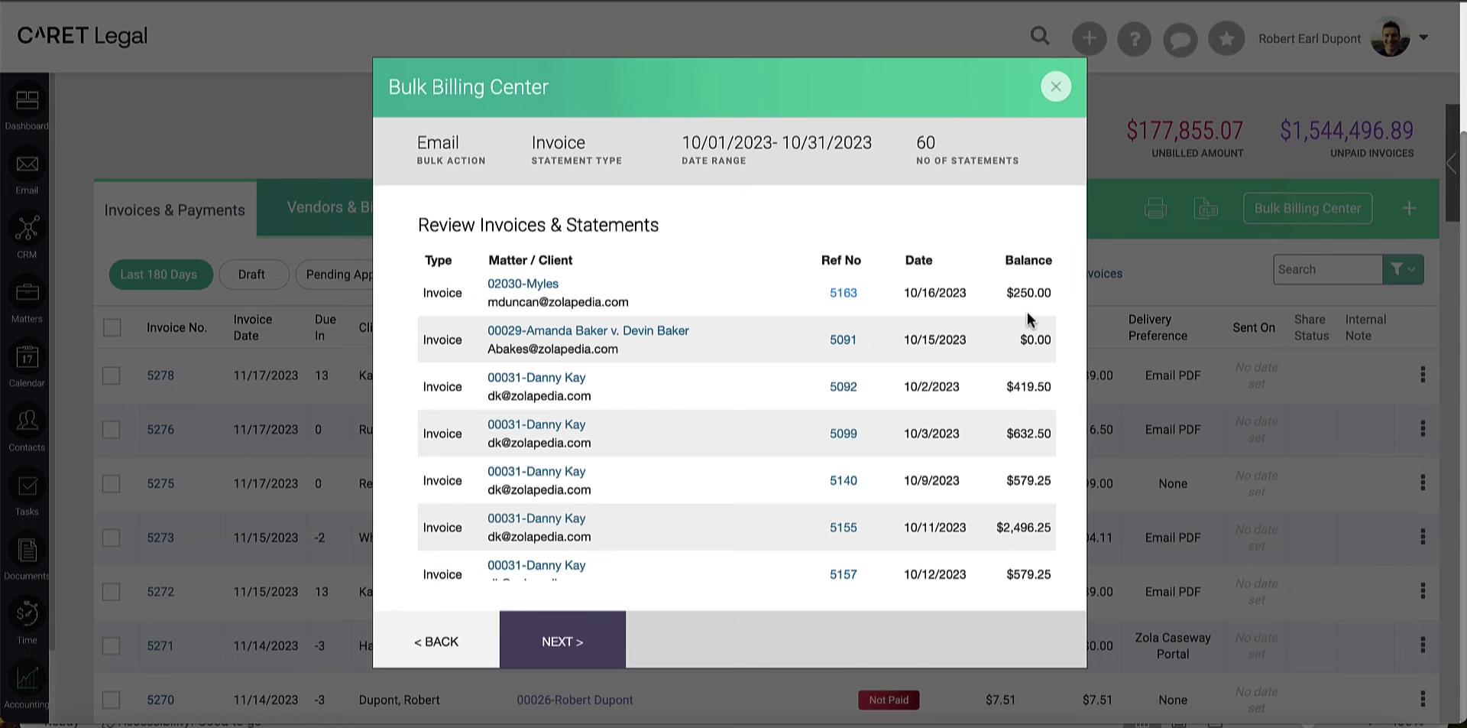
# - On Draft Message, complete the subject as 'Invoices For The Month Of October'
pyautogui.click(574, 644)
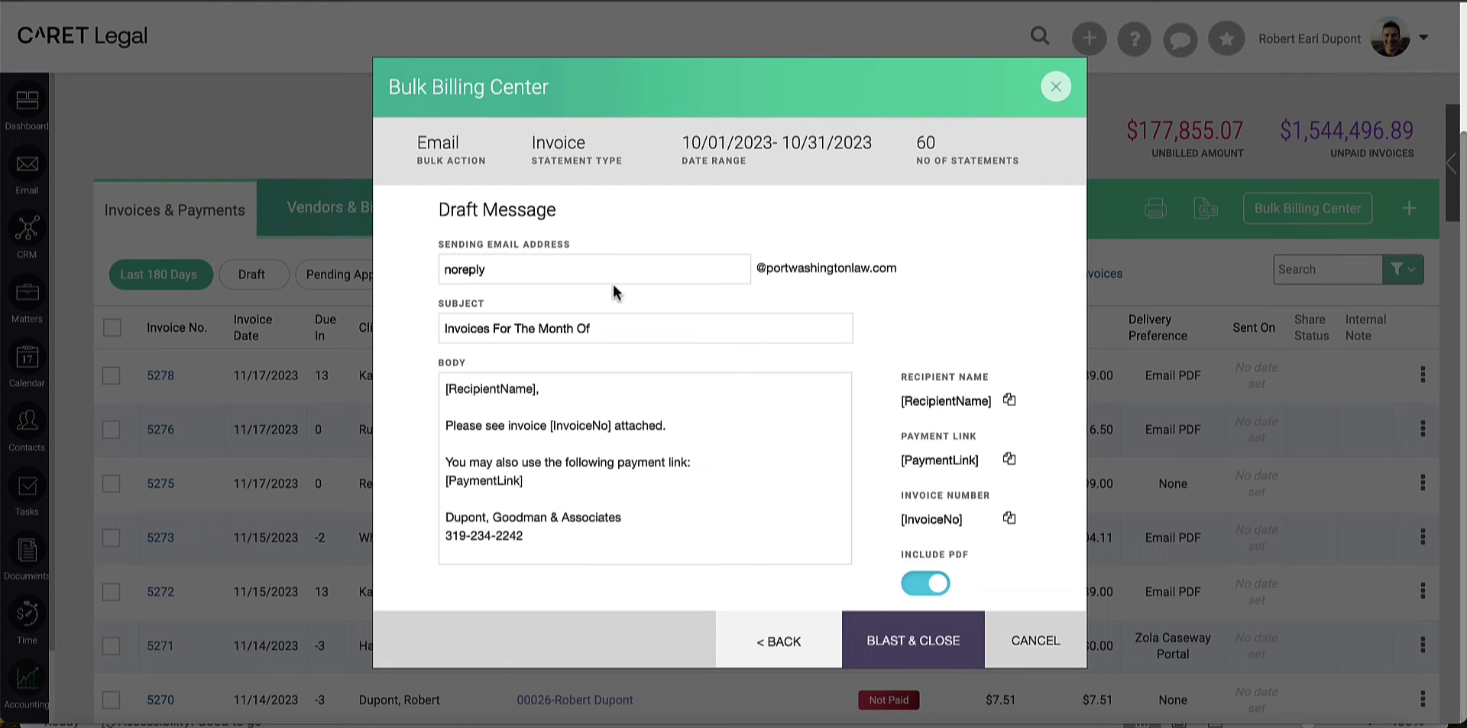
pyautogui.moveTo(584, 269)
pyautogui.click(658, 324)
pyautogui.write('October')
pyautogui.click(657, 327)
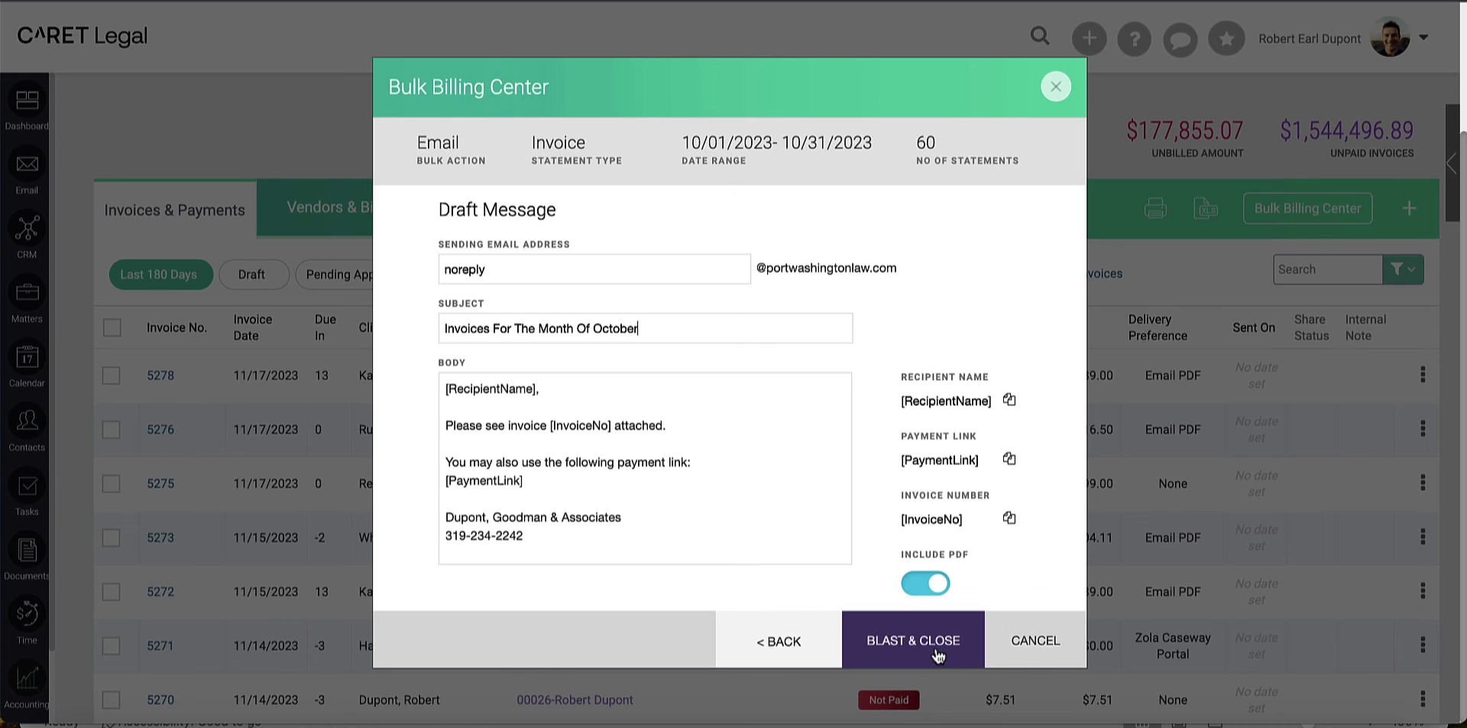
# - Send the October invoice batch with BLAST & CLOSE, closing the Bulk Billing Center
pyautogui.click(1019, 651)
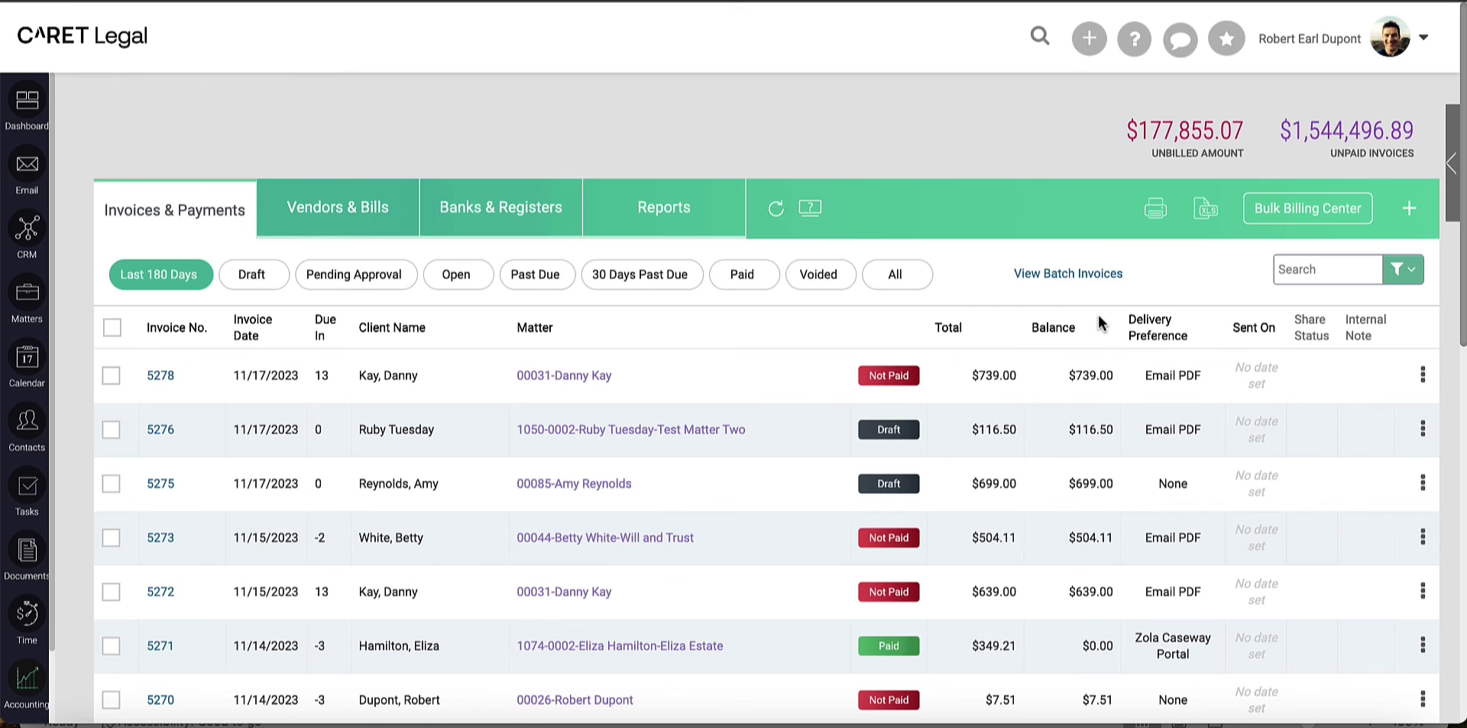
pyautogui.click(1069, 273)
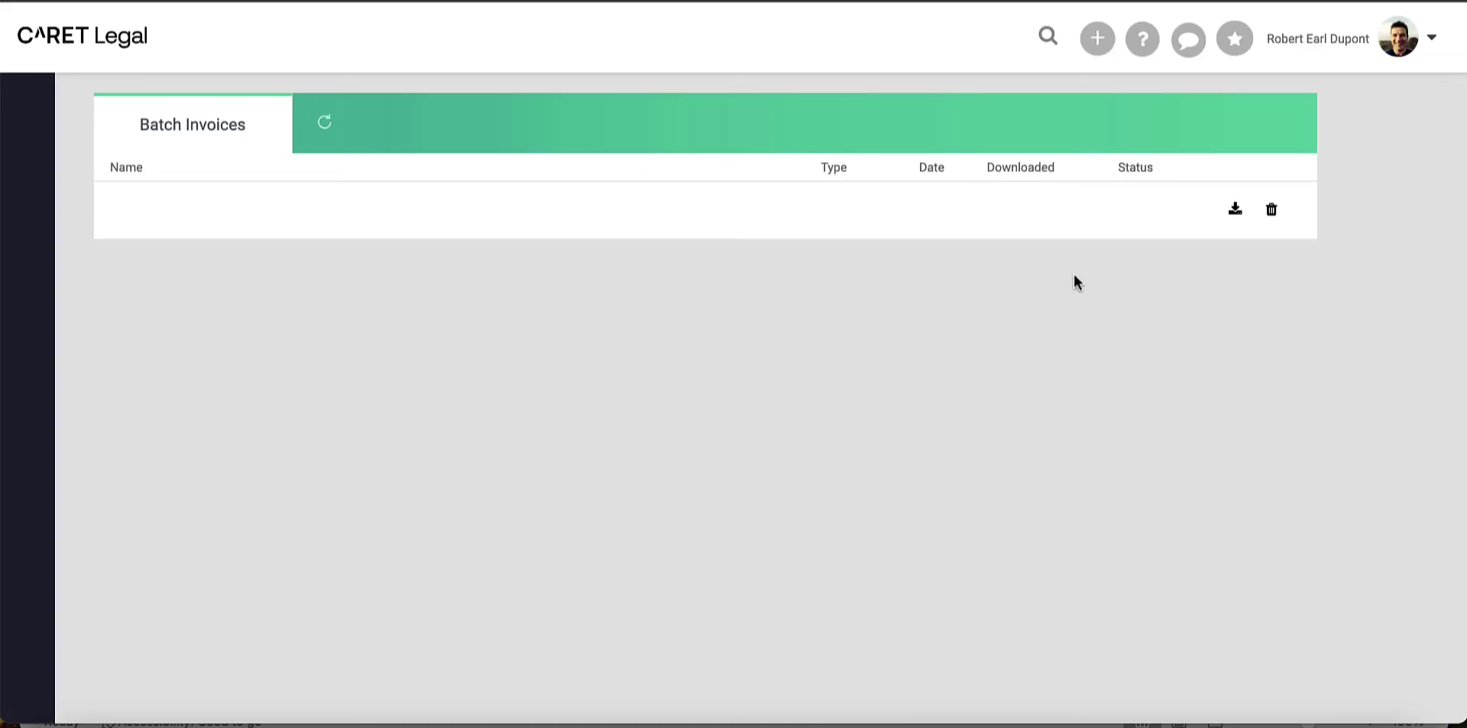